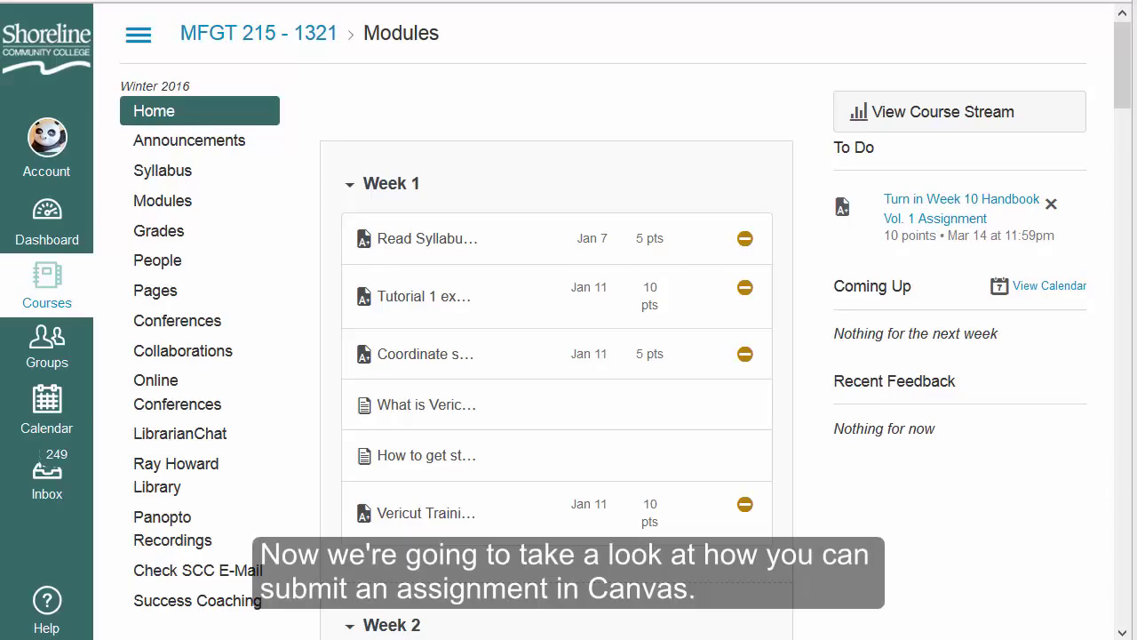
Open the Week 10 Handbook Vol. 1 assignment from the Week 10 module and start a submission.
{"action": "left_click_drag", "start_coordinate": [1124, 71], "coordinate": [1120, 520]}
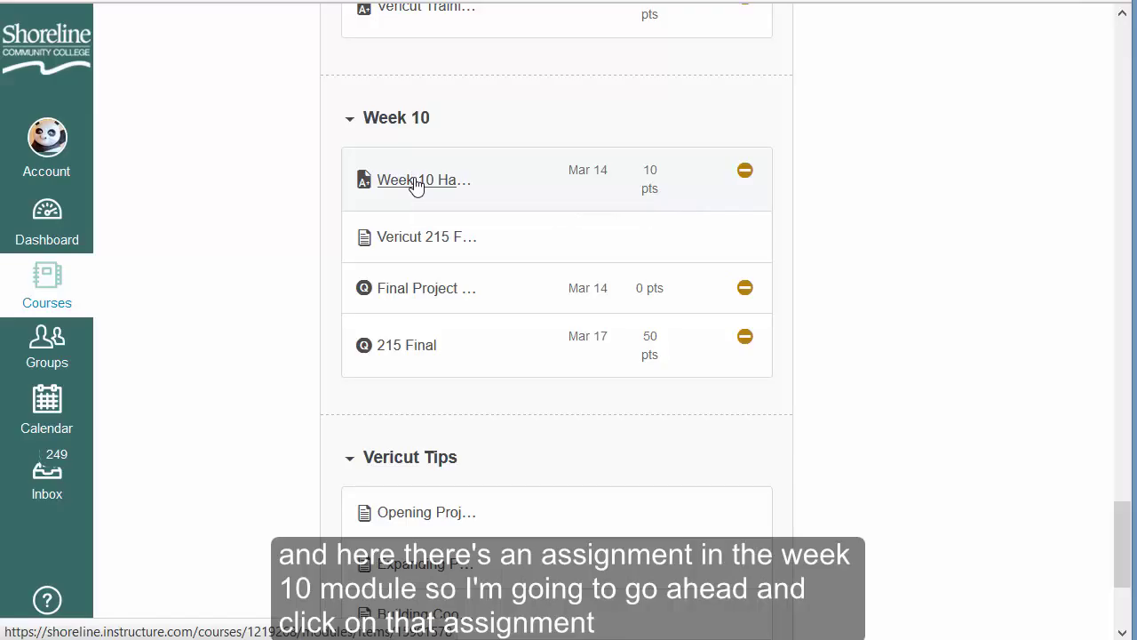
{"action": "left_click", "coordinate": [416, 182]}
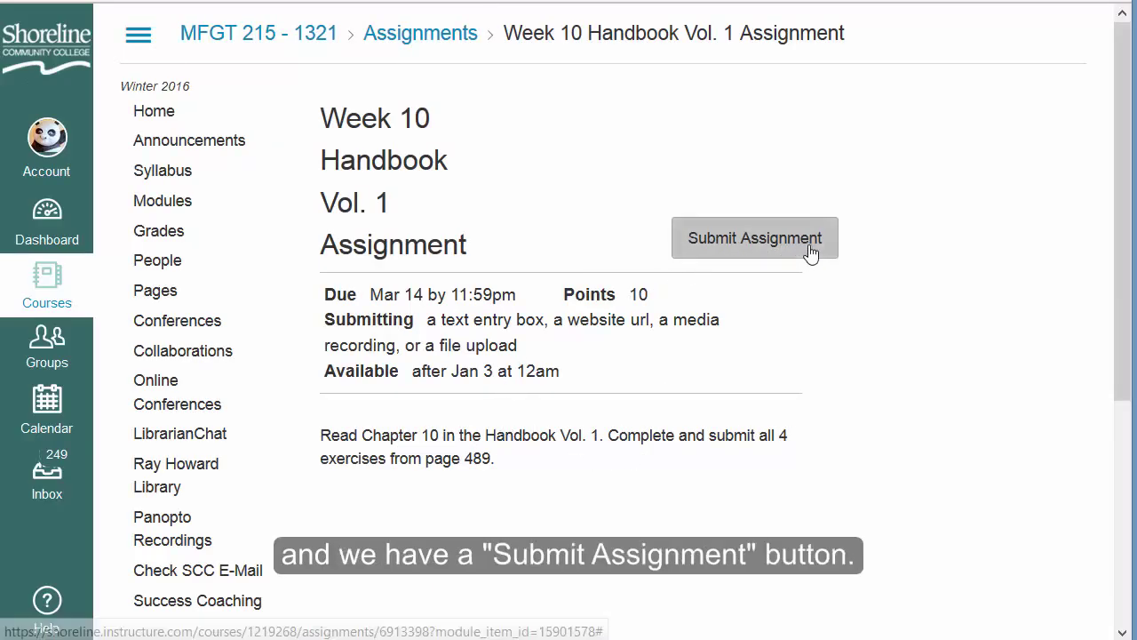
{"action": "left_click", "coordinate": [768, 248]}
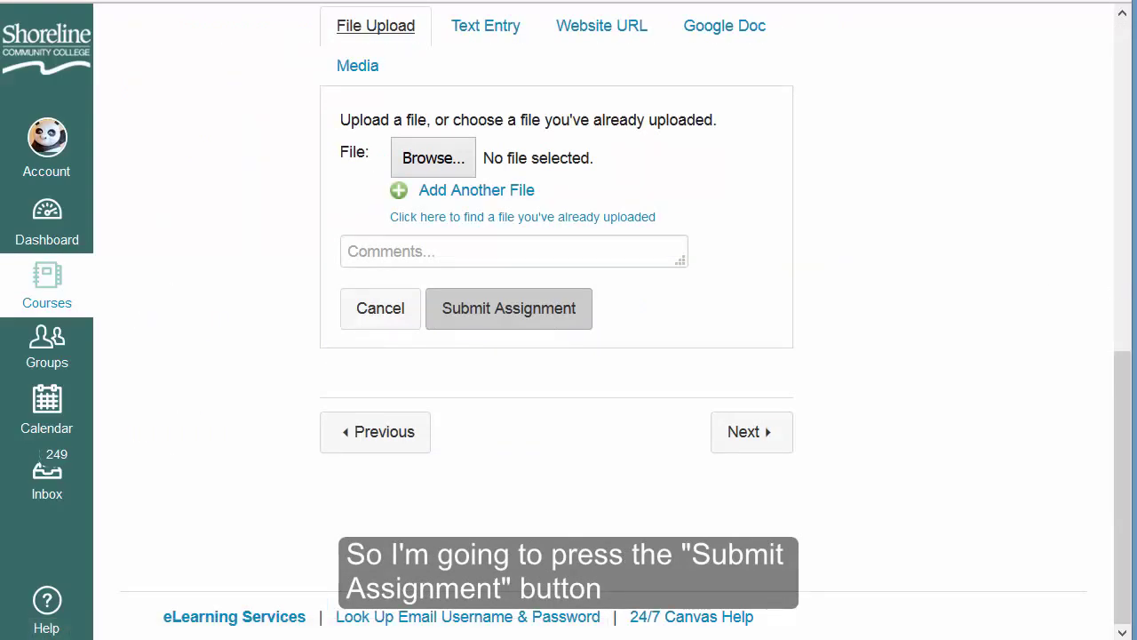
Scroll down to the File Upload form, which still has no file chosen.
{"action": "left_click_drag", "start_coordinate": [1126, 384], "coordinate": [1134, 186]}
{"action": "scroll", "coordinate": [569, 320], "scroll_direction": "down", "scroll_amount": 2}
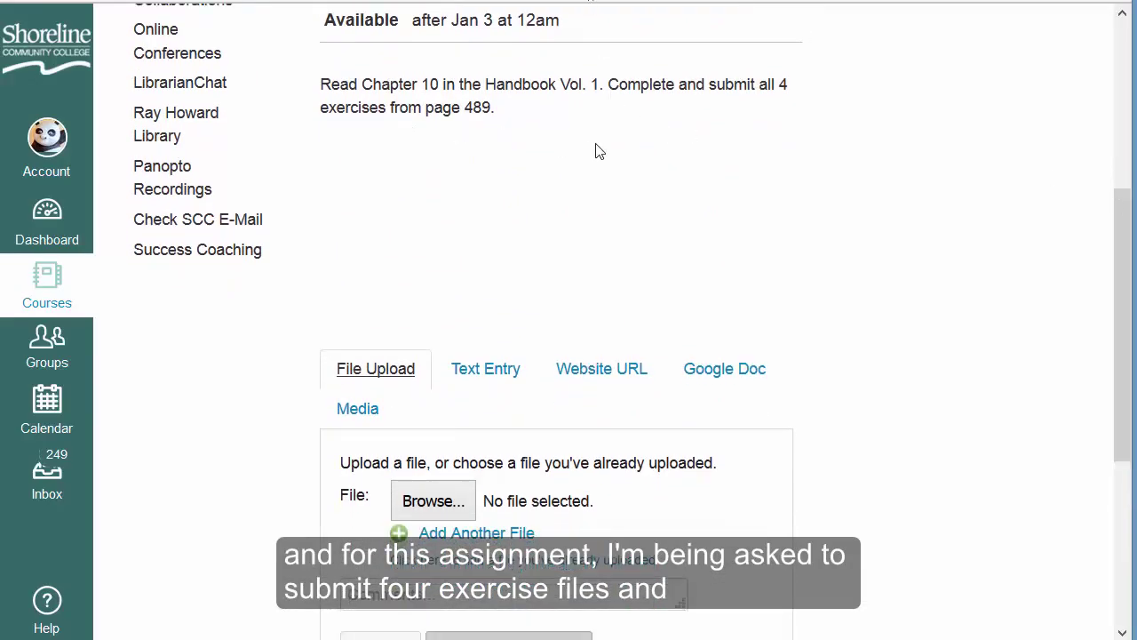
{"action": "left_click_drag", "start_coordinate": [1133, 278], "coordinate": [1132, 383]}
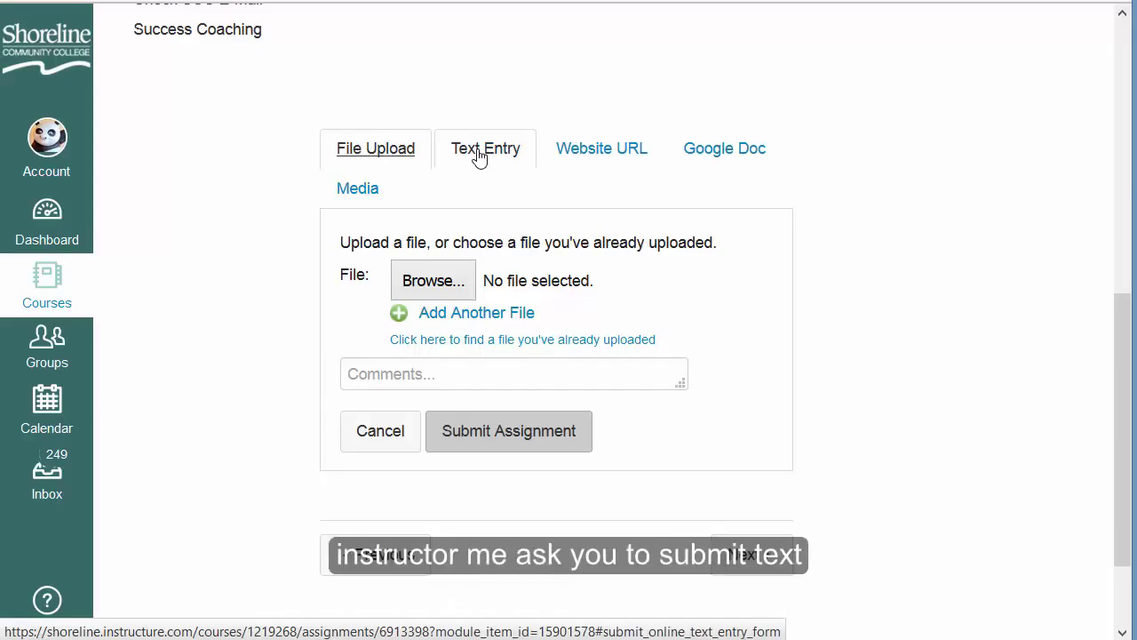
Browse the Text Entry, Website URL and Google Doc types, then open the Media recorder.
{"action": "left_click", "coordinate": [478, 153]}
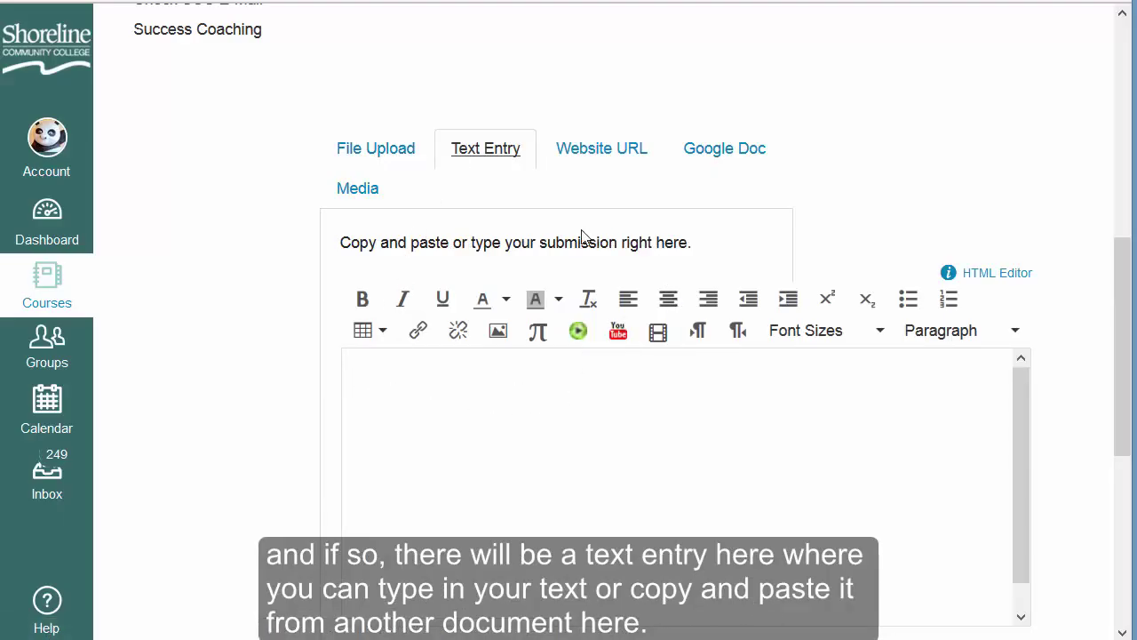
{"action": "left_click", "coordinate": [608, 157]}
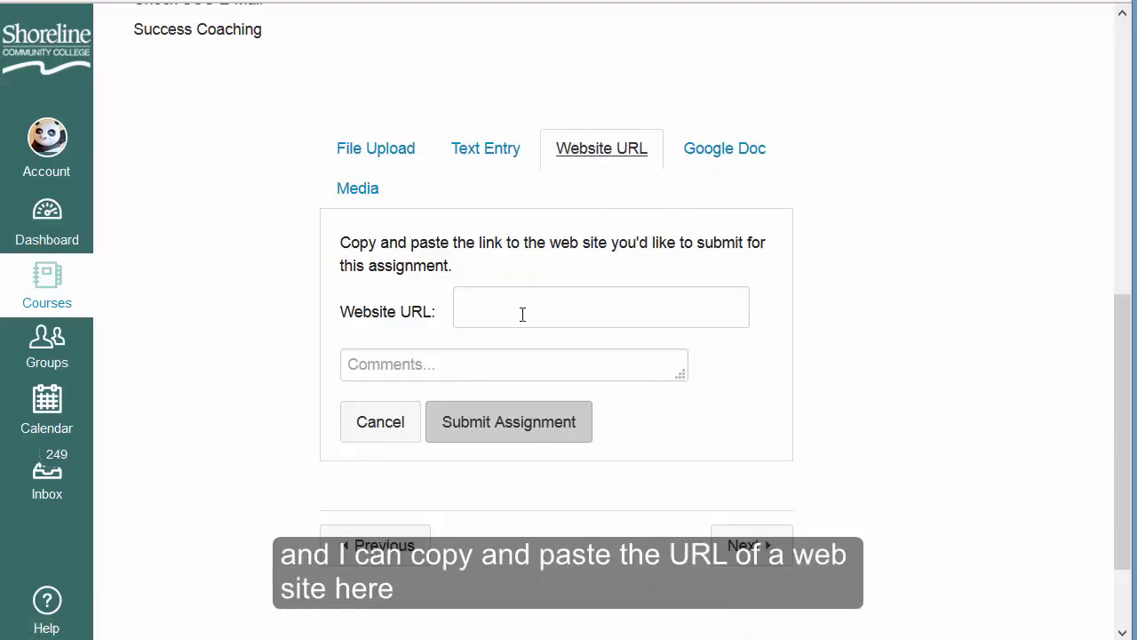
{"action": "left_click", "coordinate": [469, 307]}
{"action": "left_click", "coordinate": [715, 151]}
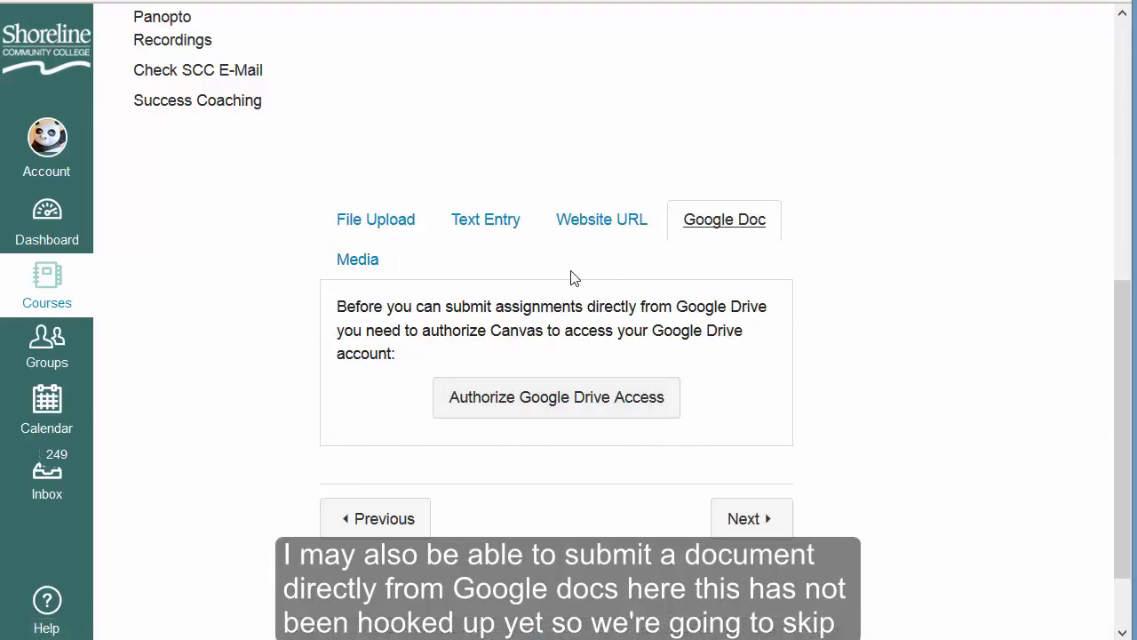
{"action": "left_click", "coordinate": [374, 259]}
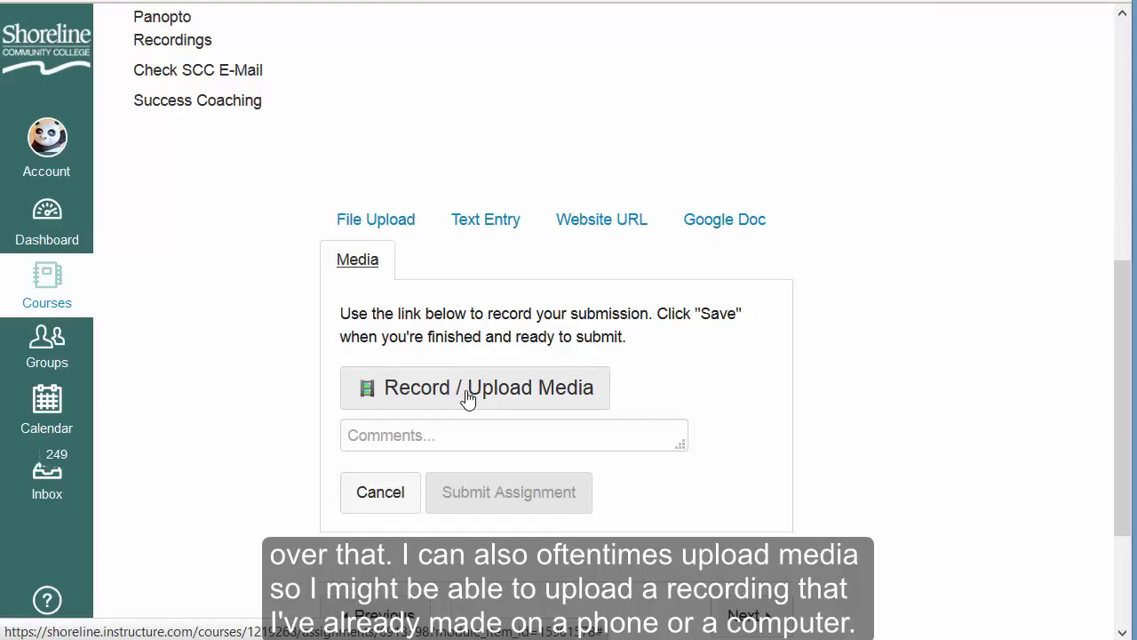
{"action": "left_click", "coordinate": [418, 391]}
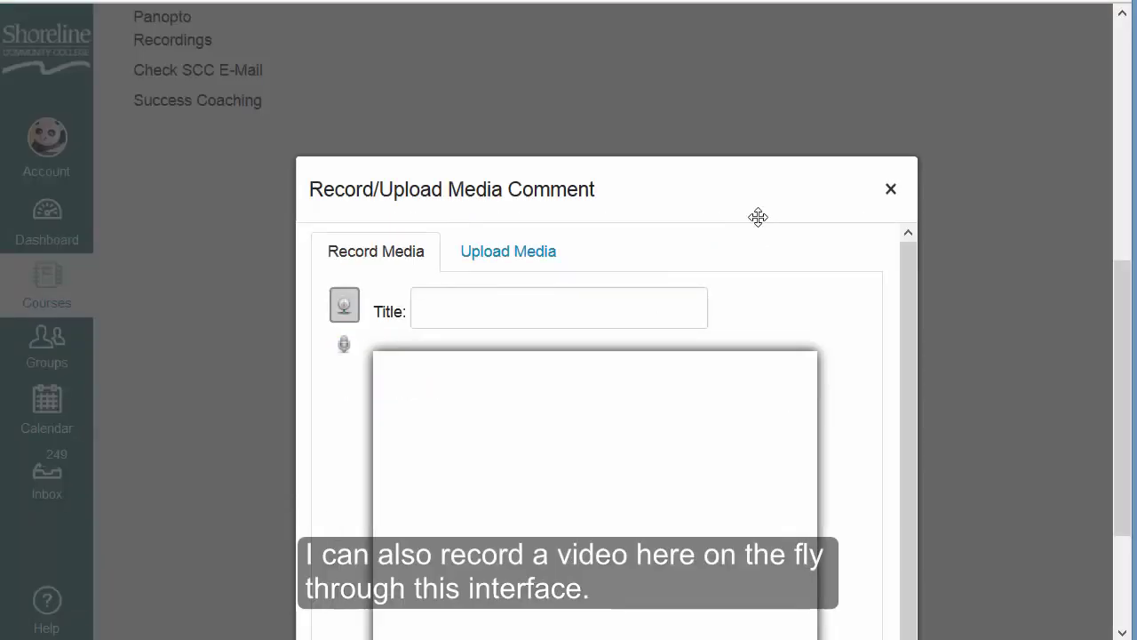
Allow camera access, record a brief webcam clip titled 'test', and save it.
{"action": "left_click_drag", "start_coordinate": [906, 288], "coordinate": [903, 388]}
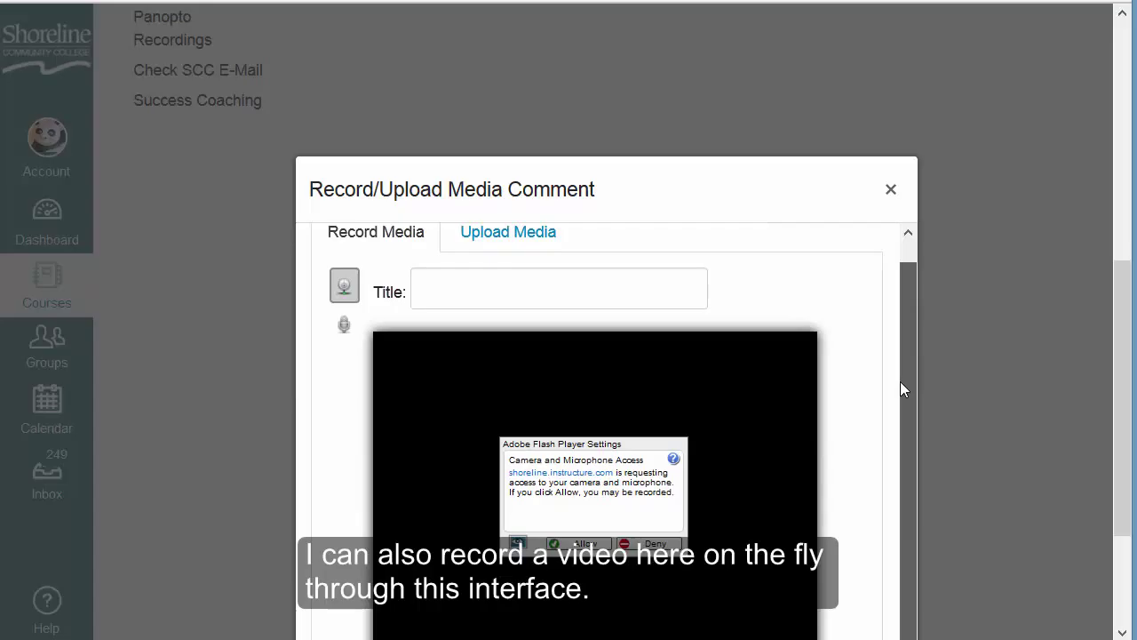
{"action": "left_click", "coordinate": [580, 543]}
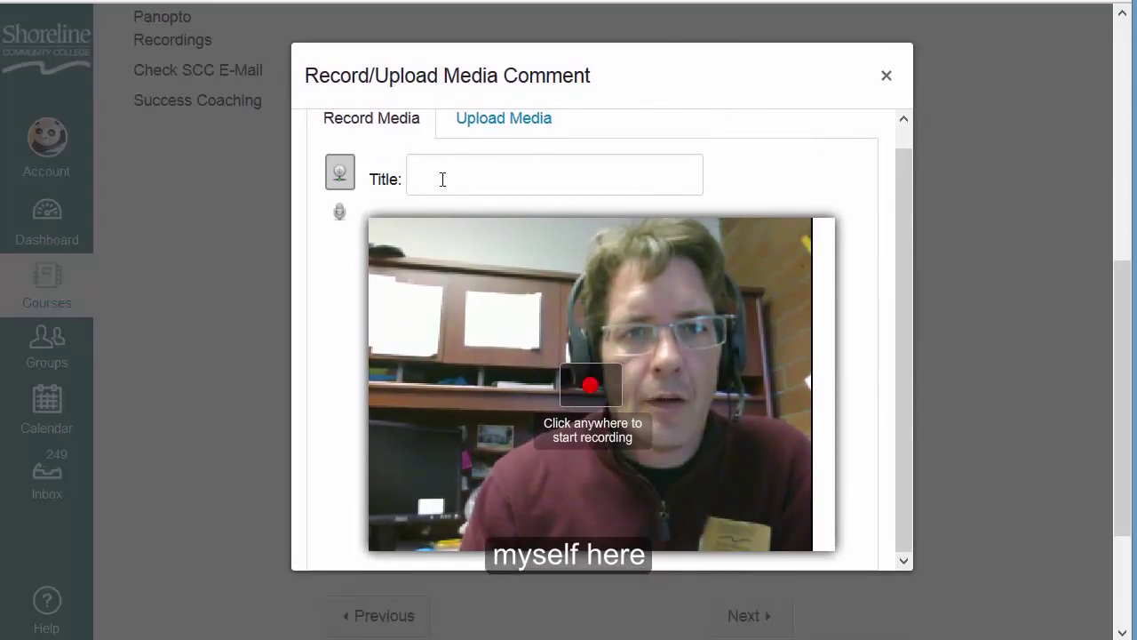
{"action": "left_click", "coordinate": [441, 178]}
{"action": "type", "text": "test"}
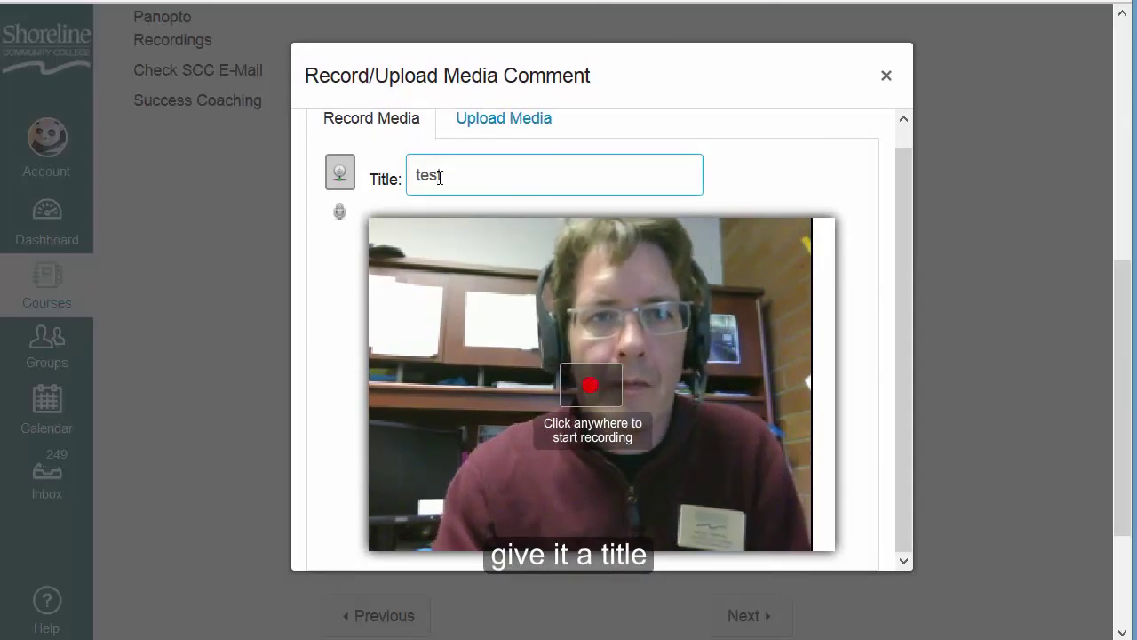
{"action": "left_click", "coordinate": [594, 386]}
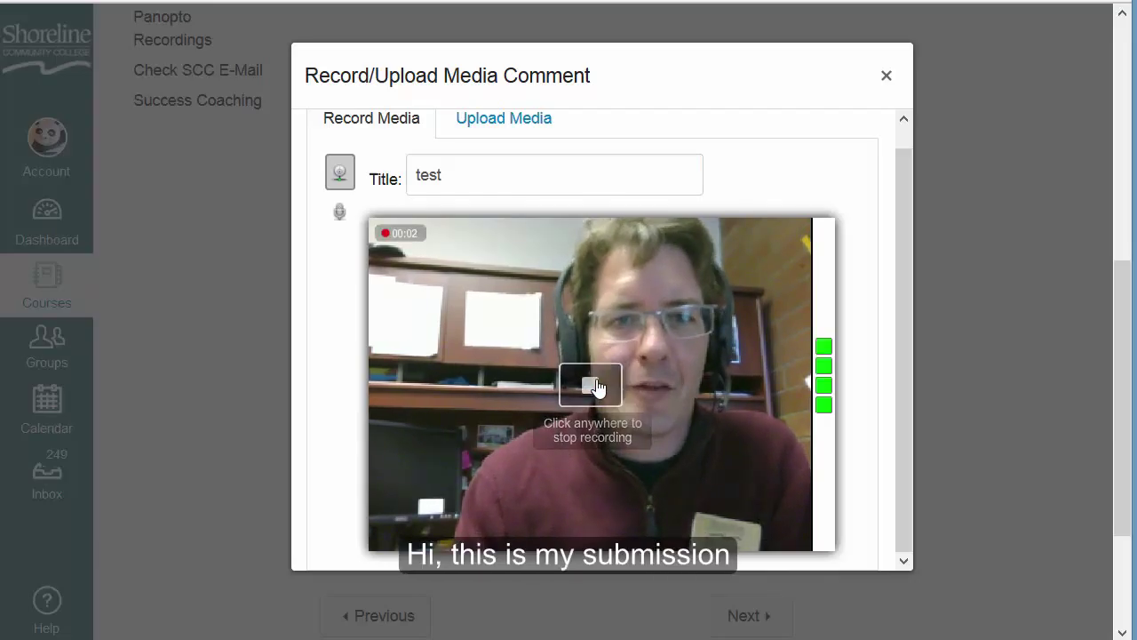
{"action": "left_click", "coordinate": [595, 384]}
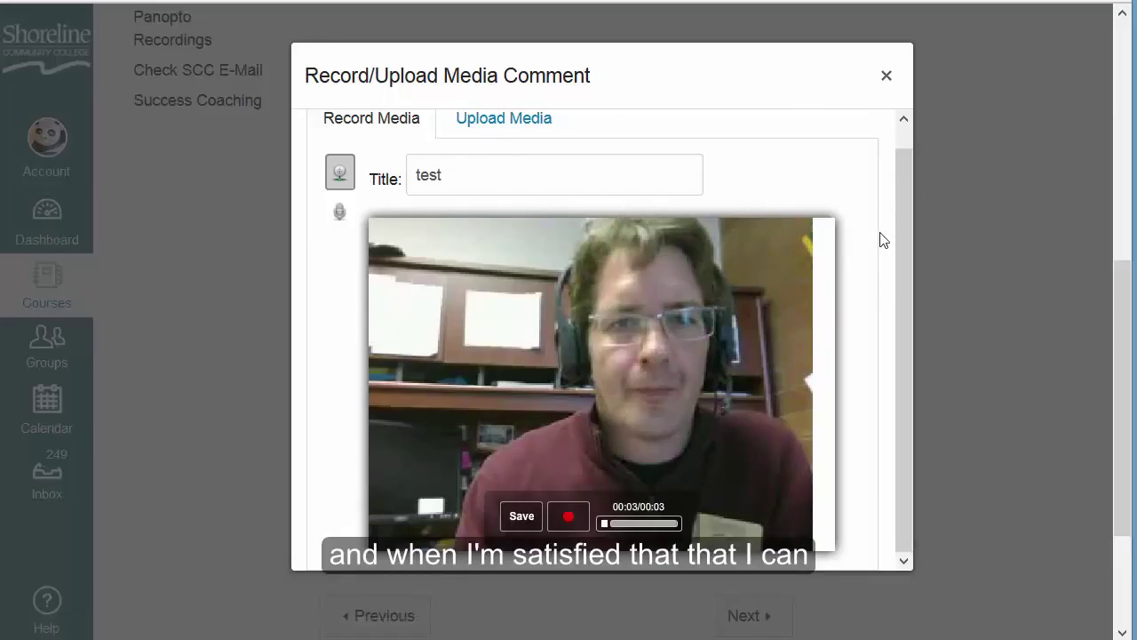
{"action": "left_click", "coordinate": [521, 518]}
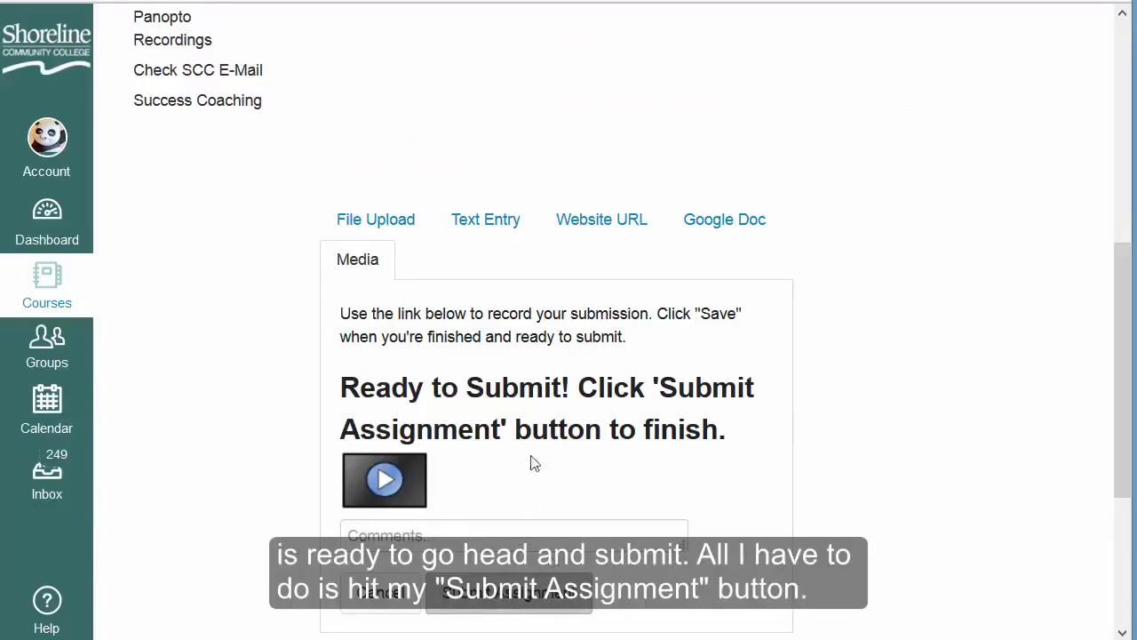
On the File Upload tab, choose '#NationWise Flyer.pdf' from the Downloads folder.
{"action": "left_click", "coordinate": [378, 222]}
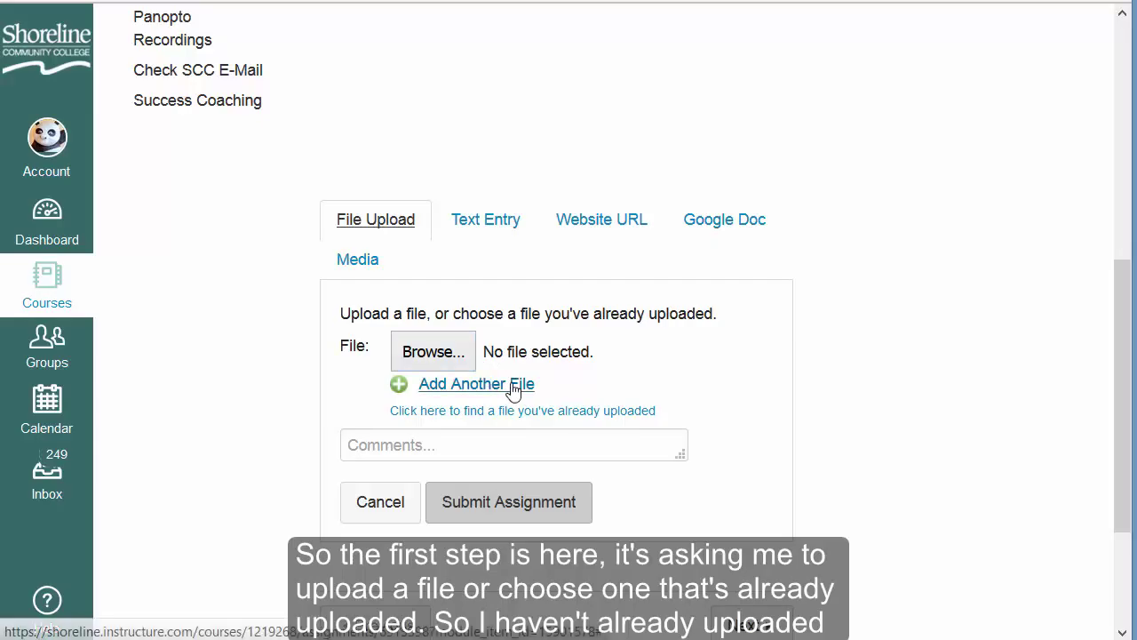
{"action": "left_click", "coordinate": [443, 355]}
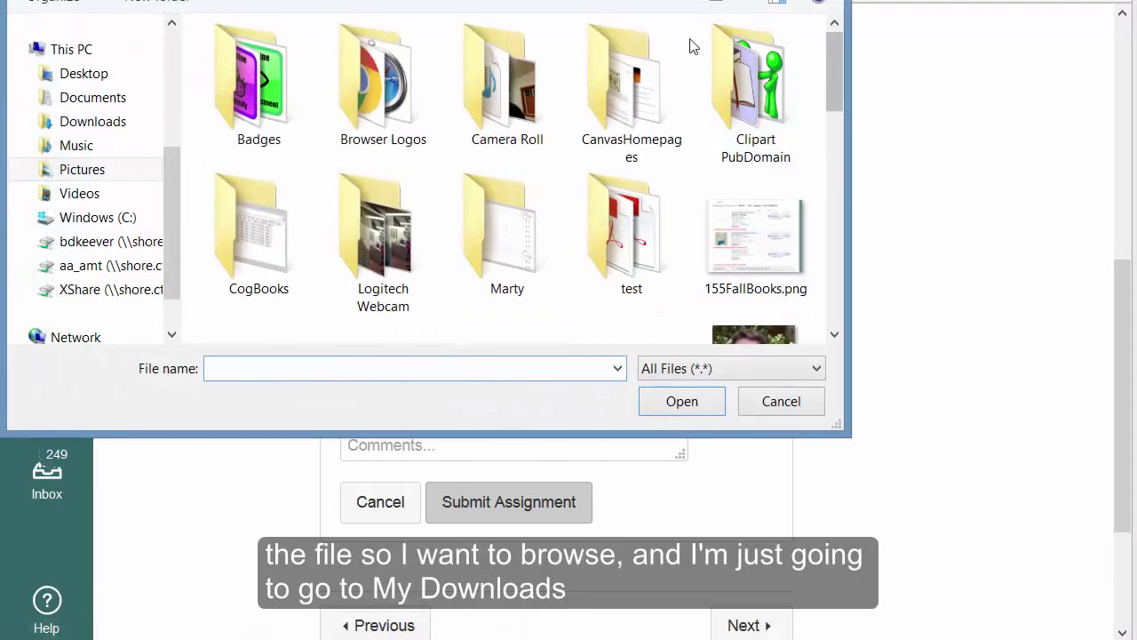
{"action": "left_click", "coordinate": [89, 122]}
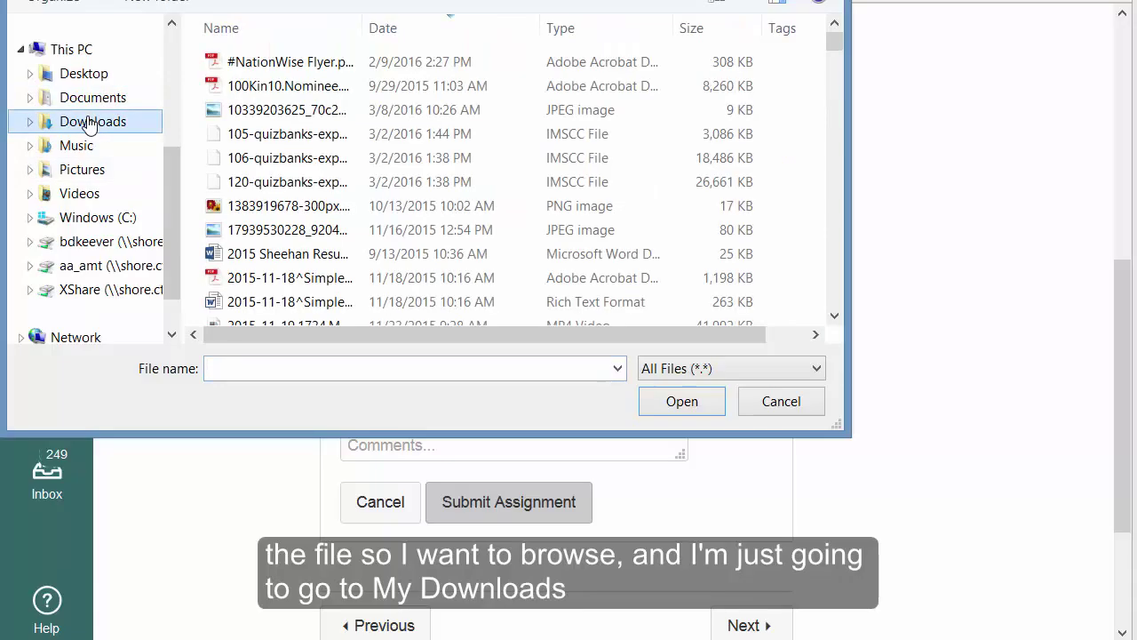
{"action": "left_click", "coordinate": [294, 64]}
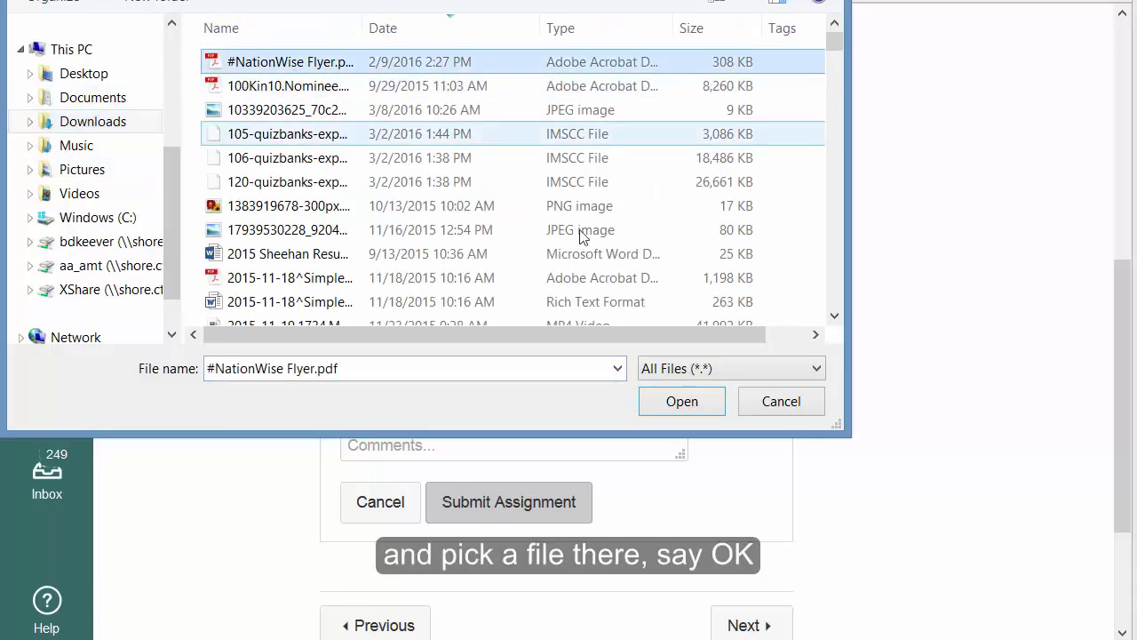
{"action": "left_click", "coordinate": [668, 401]}
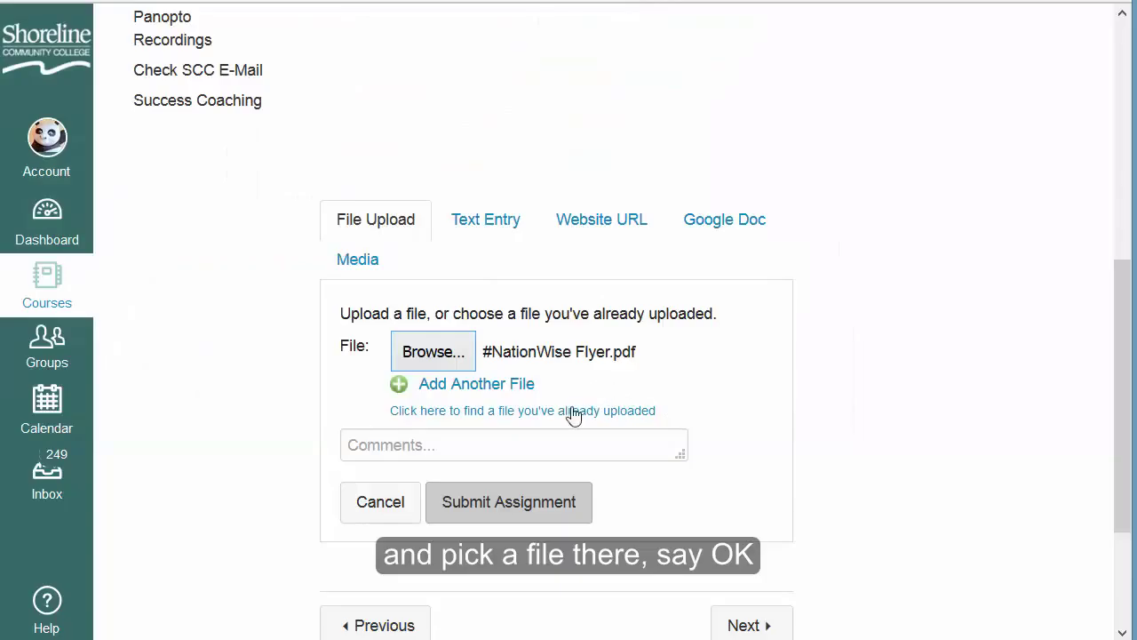
Submit the assignment with the PDF and view its Submission Details page.
{"action": "left_click", "coordinate": [520, 510]}
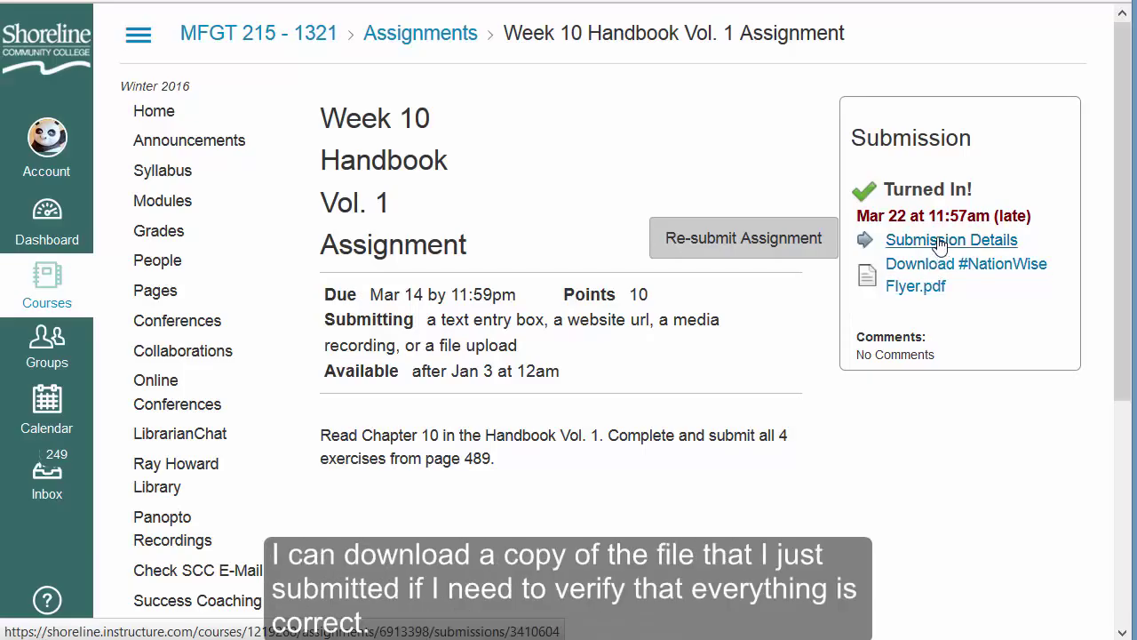
{"action": "left_click", "coordinate": [939, 245]}
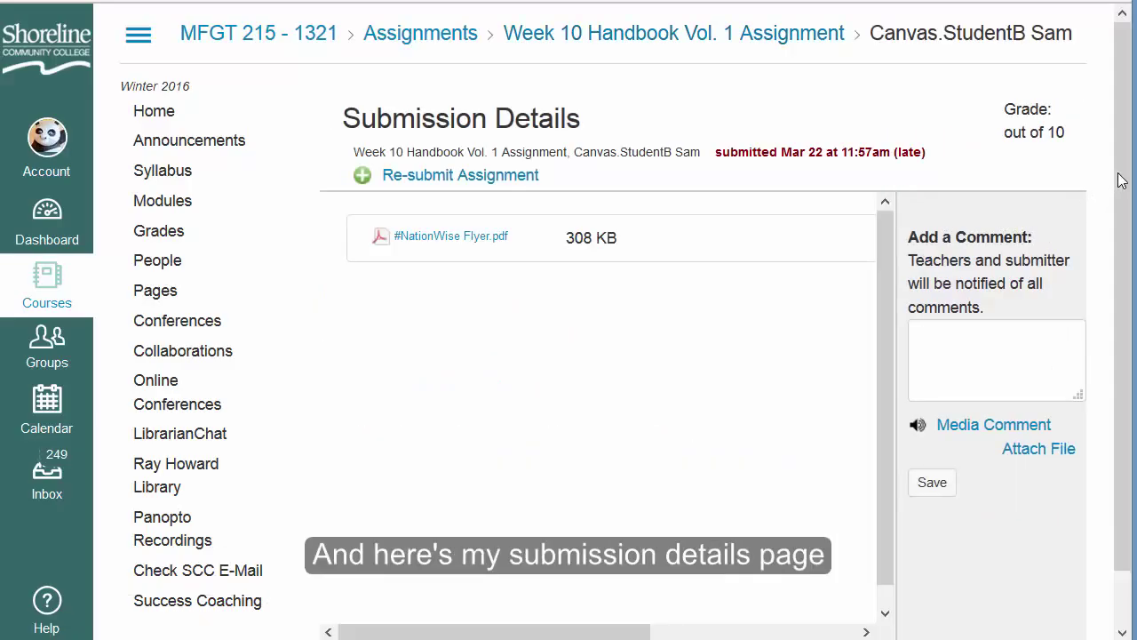
Add and save the comment 'Here is my file!' on the Submission Details page.
{"action": "scroll", "coordinate": [1124, 182], "scroll_direction": "down", "scroll_amount": 2}
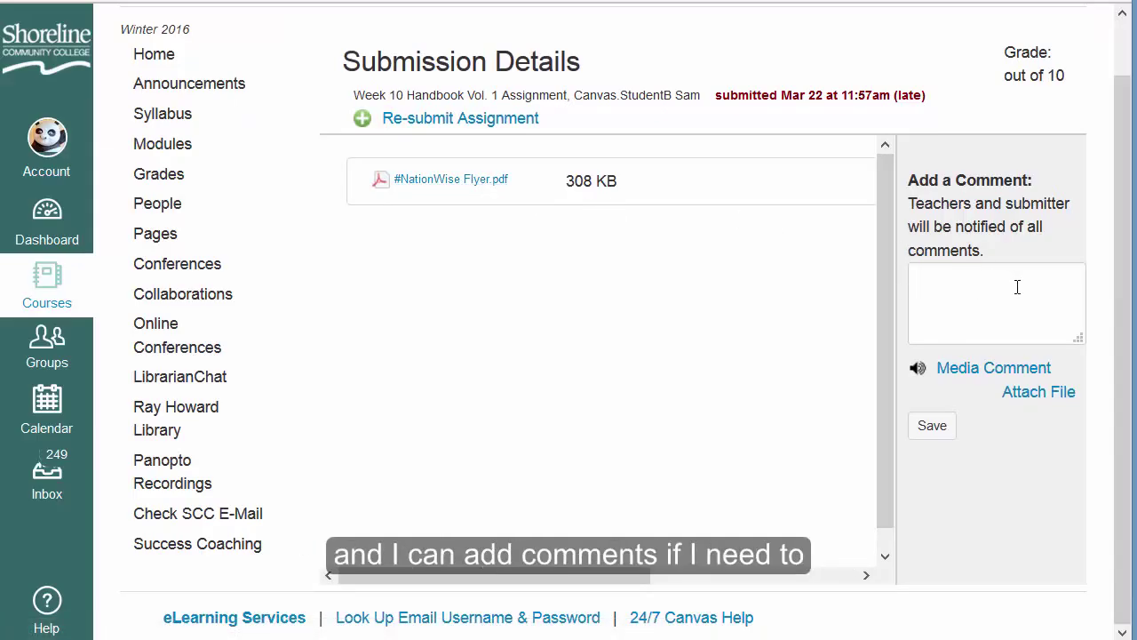
{"action": "left_click", "coordinate": [919, 280]}
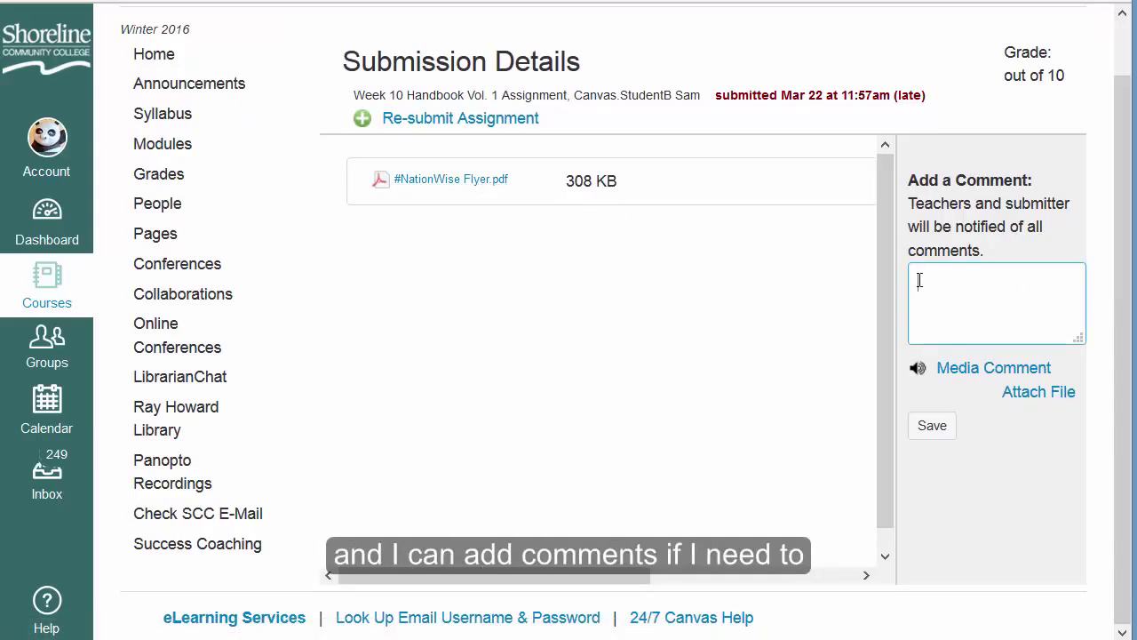
{"action": "type", "text": "Here "}
{"action": "type", "text": "is my fi"}
{"action": "type", "text": "le!"}
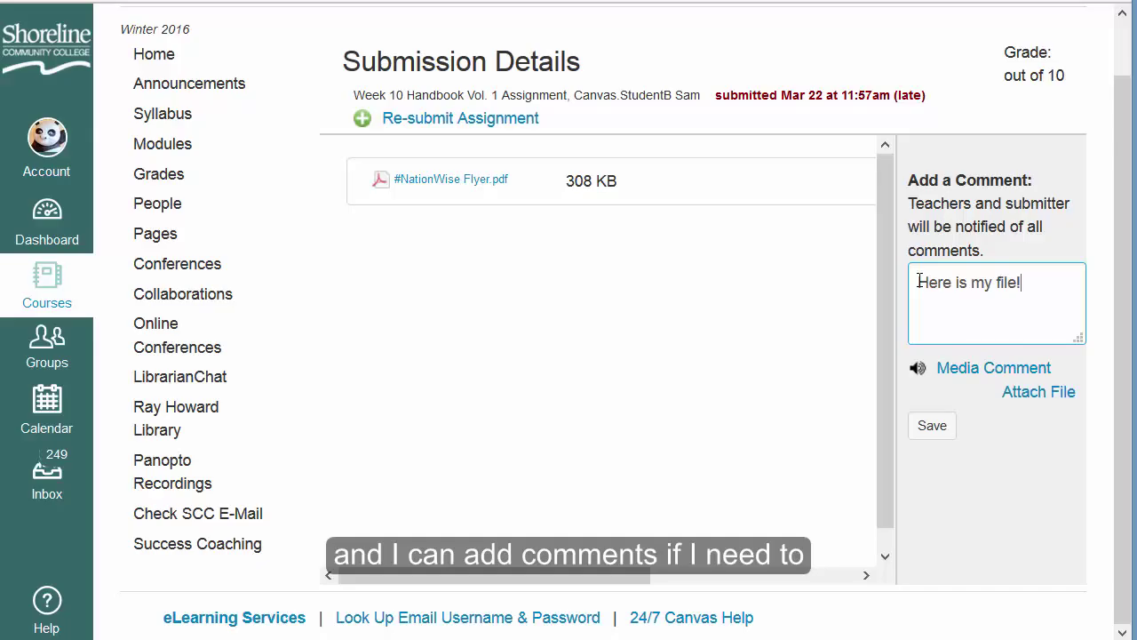
{"action": "left_click", "coordinate": [932, 430]}
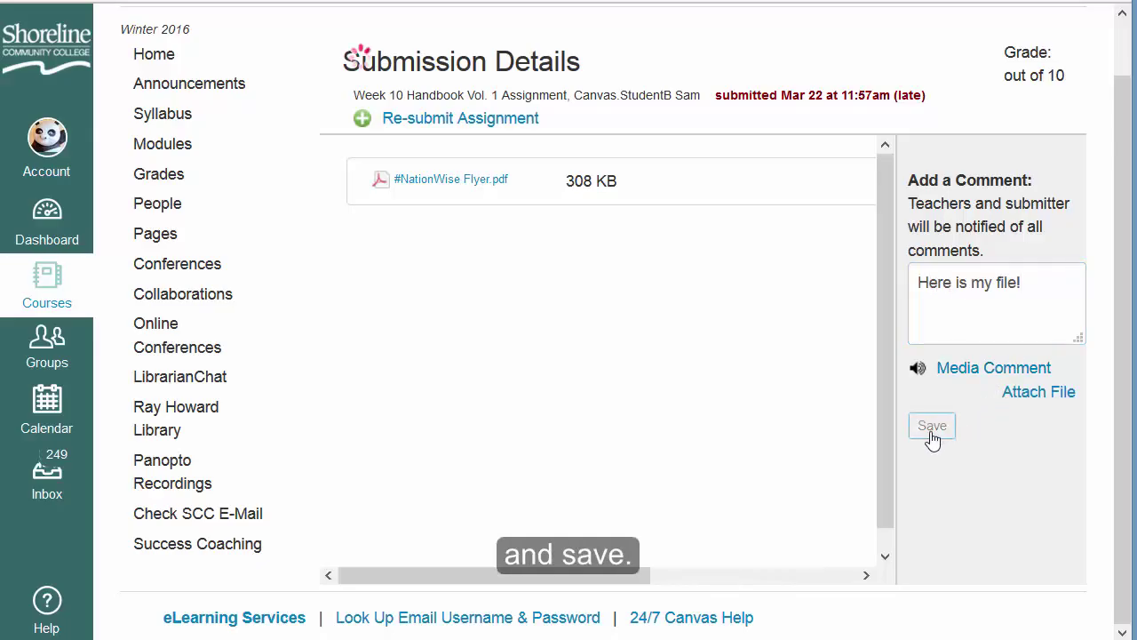